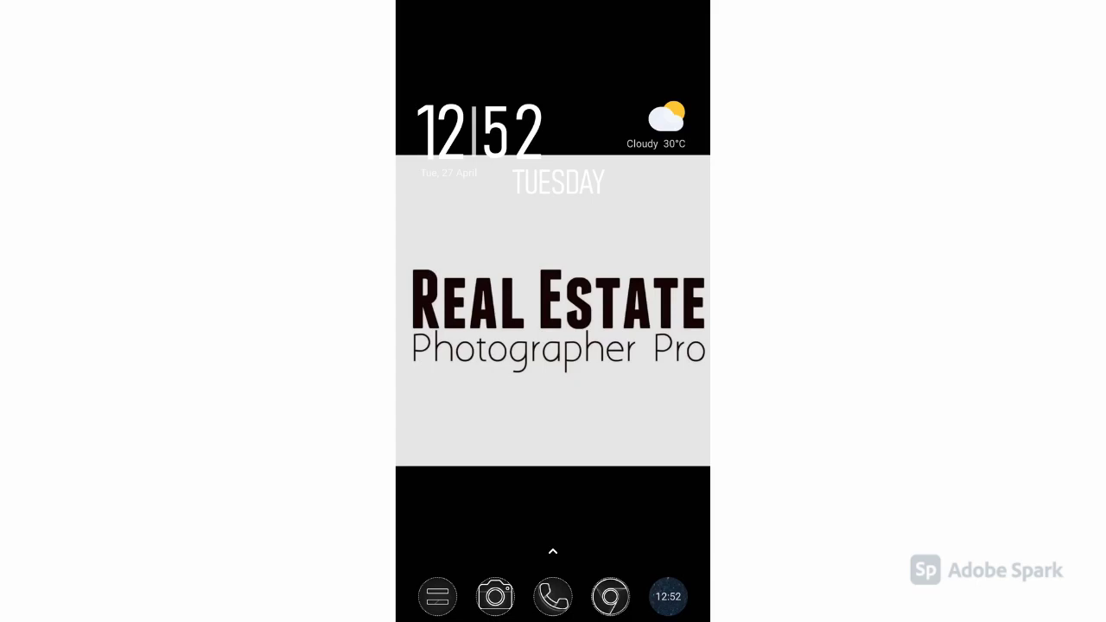
# - In Chrome, go to realestatephotographerpro.com by accepting the autocomplete for 're'
pyautogui.click(610, 596)
pyautogui.write('r')
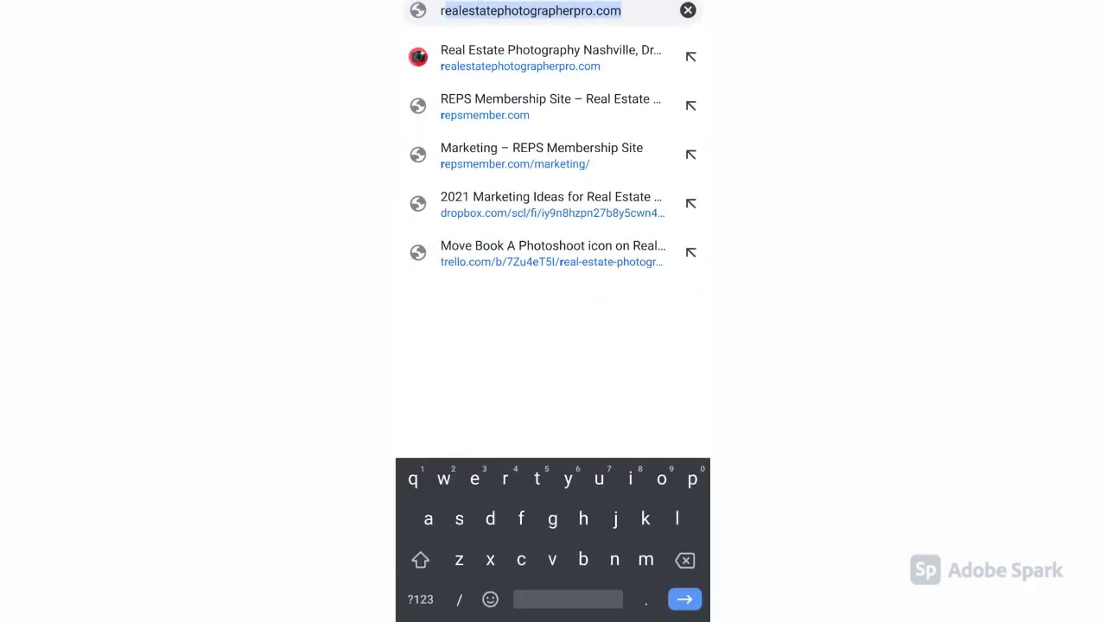
pyautogui.press('BackSpace')
pyautogui.press('BackSpace')
pyautogui.press('Escape')
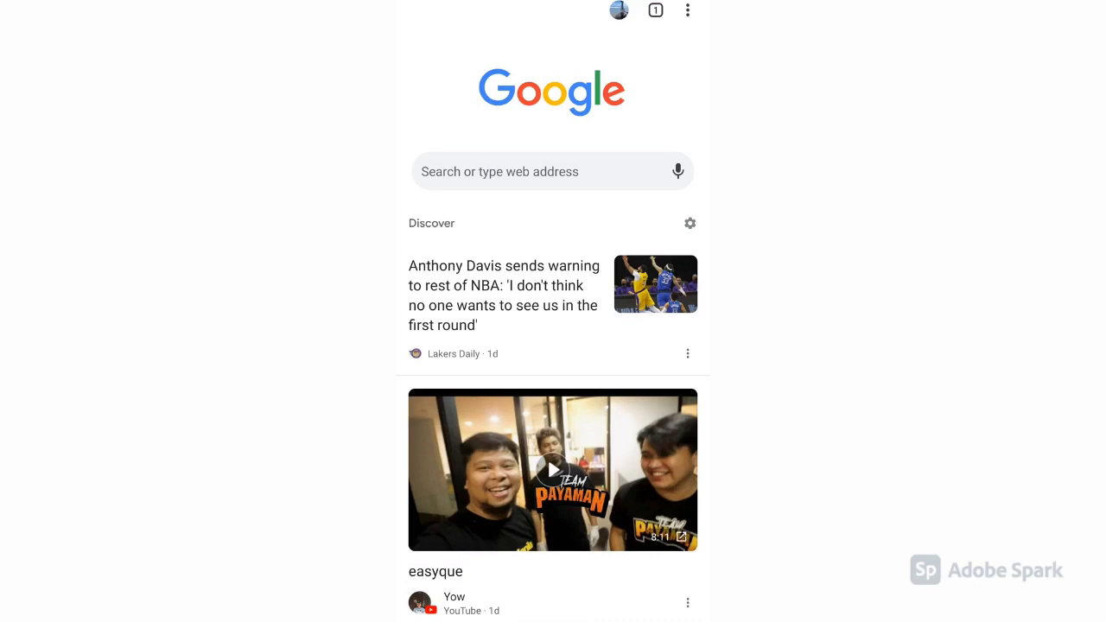
pyautogui.click(519, 171)
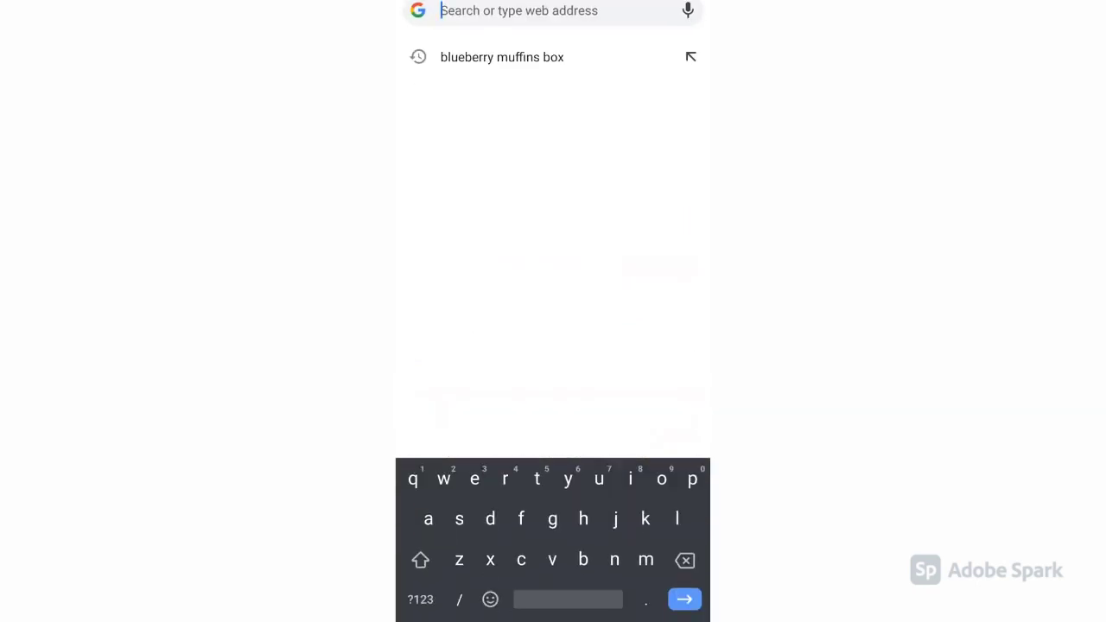
pyautogui.write('re')
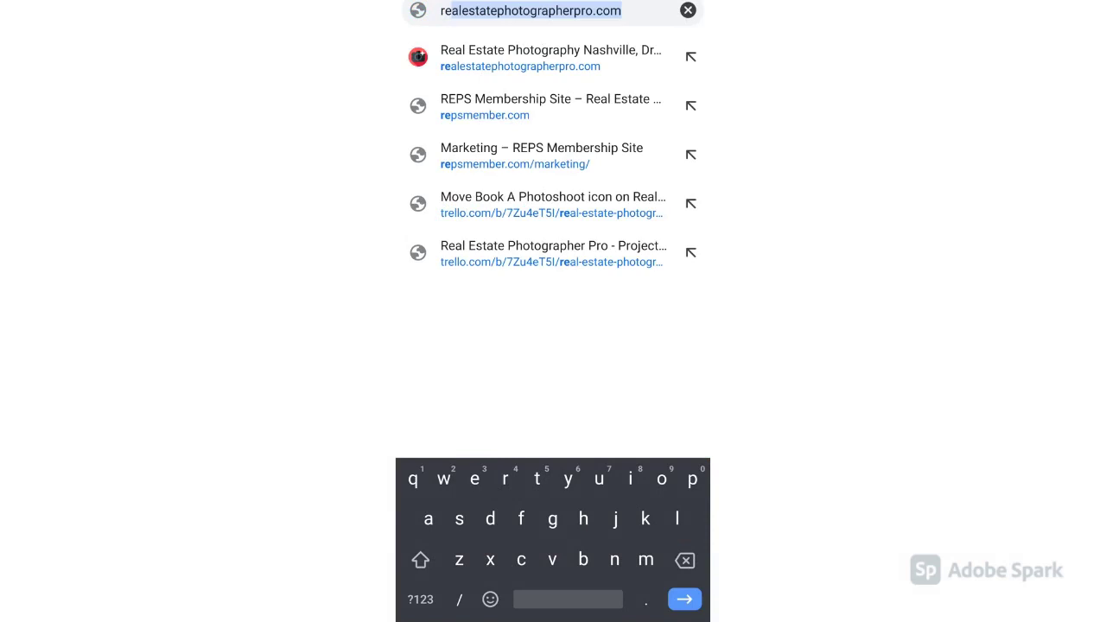
pyautogui.click(618, 10)
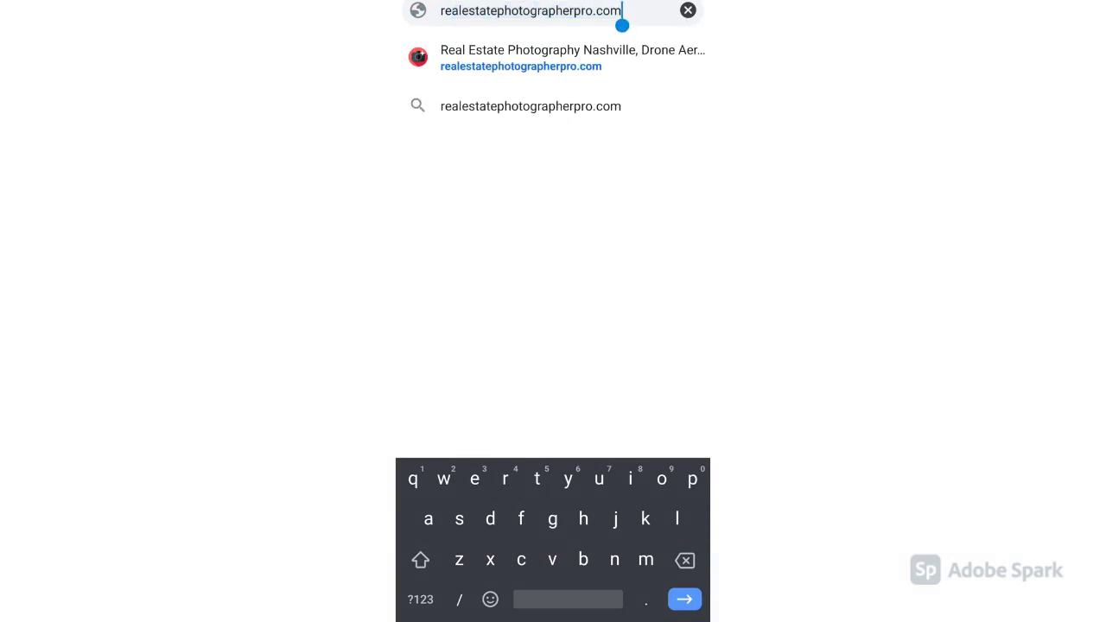
pyautogui.press('Return')
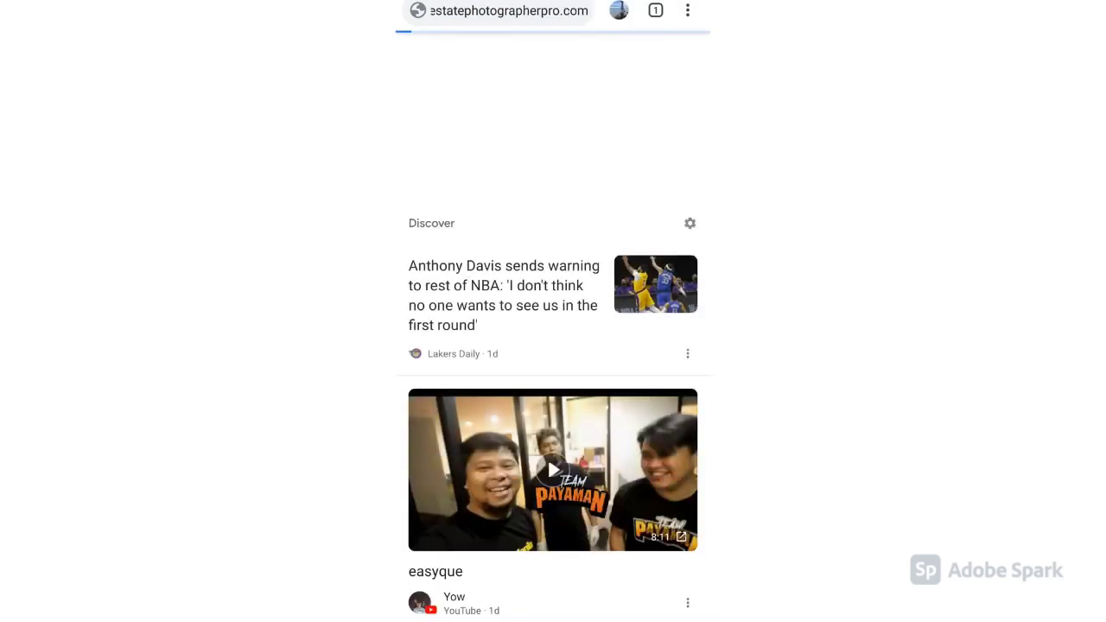
# - Scroll the loading site and check its full address
pyautogui.scroll(-1, 553, 389)
pyautogui.scroll(1, 552, 389)
pyautogui.scroll(-2, 553, 389)
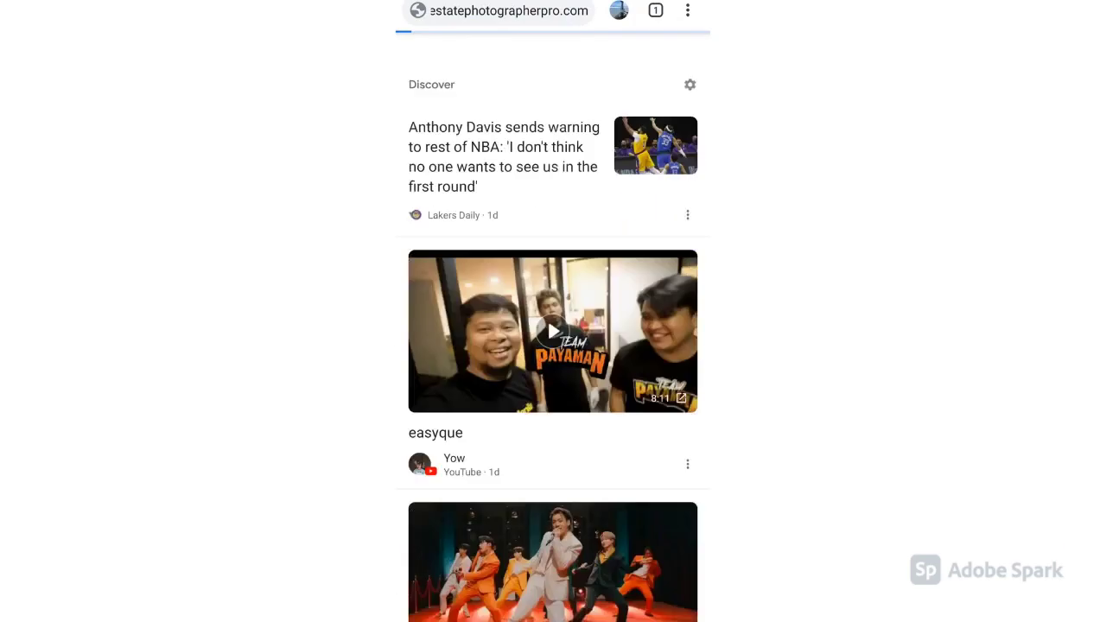
pyautogui.scroll(-8, 553, 389)
pyautogui.scroll(5, 552, 345)
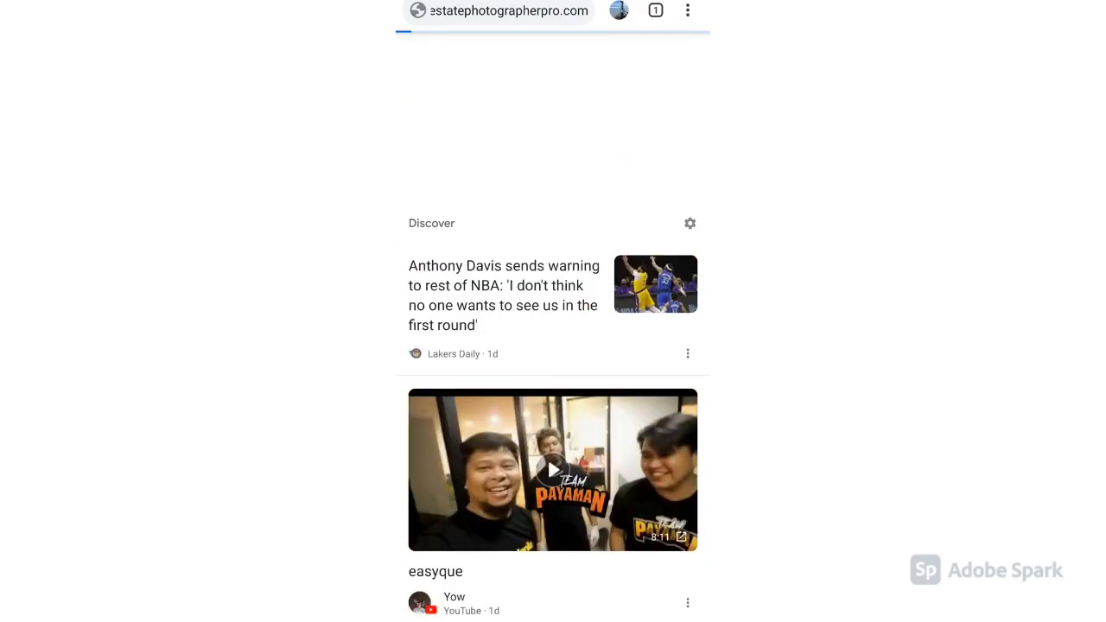
pyautogui.click(509, 10)
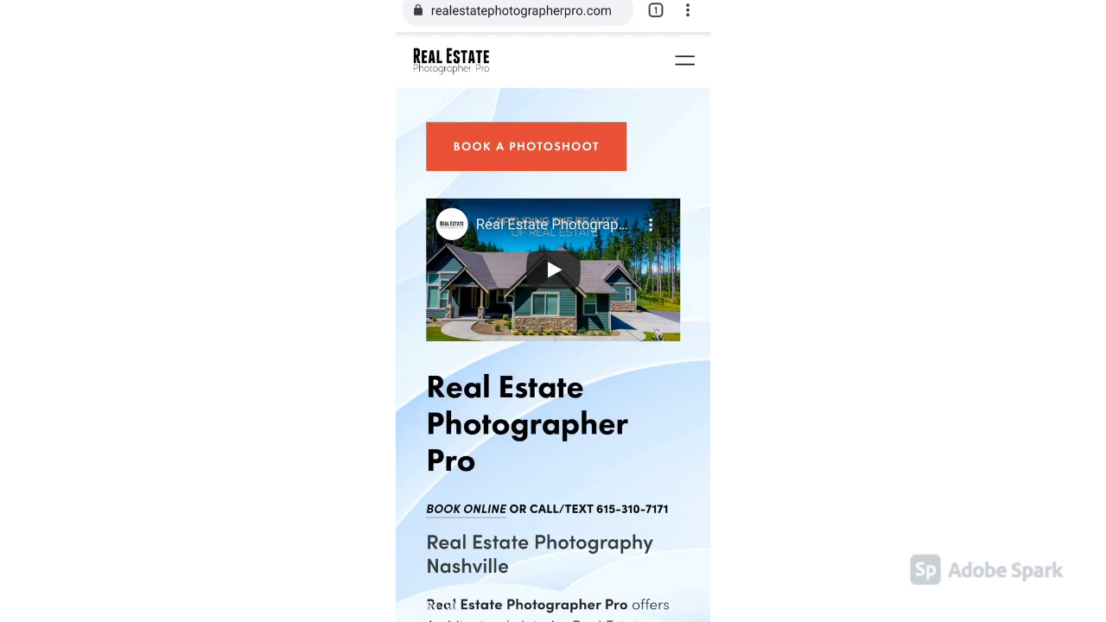
# - Choose Add to Home screen from Chrome's three-dot menu for the homepage
pyautogui.click(687, 11)
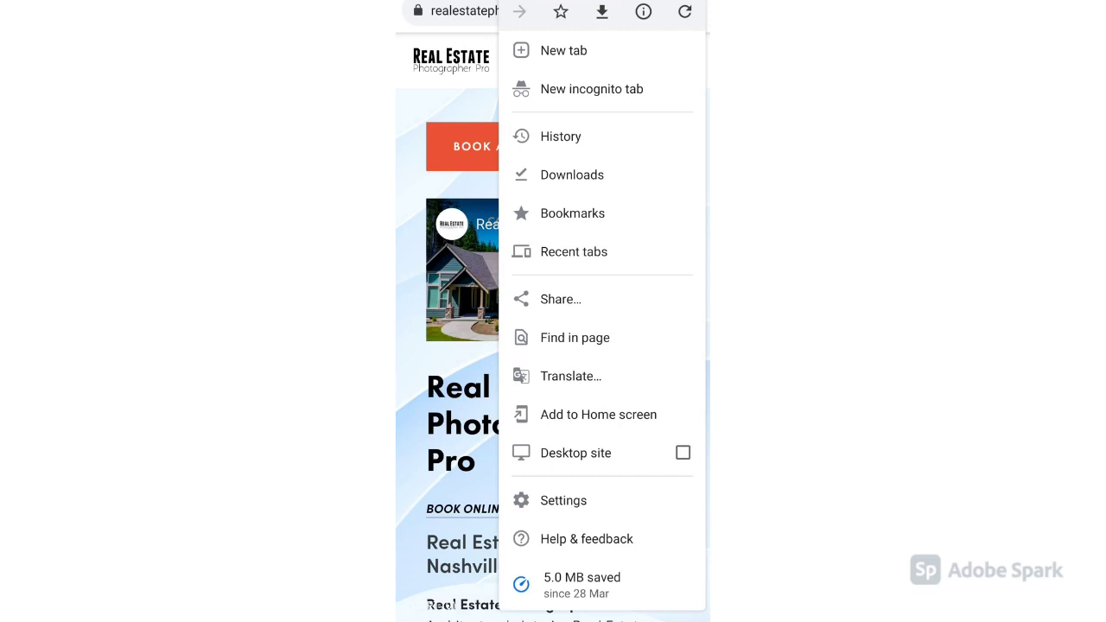
pyautogui.click(598, 414)
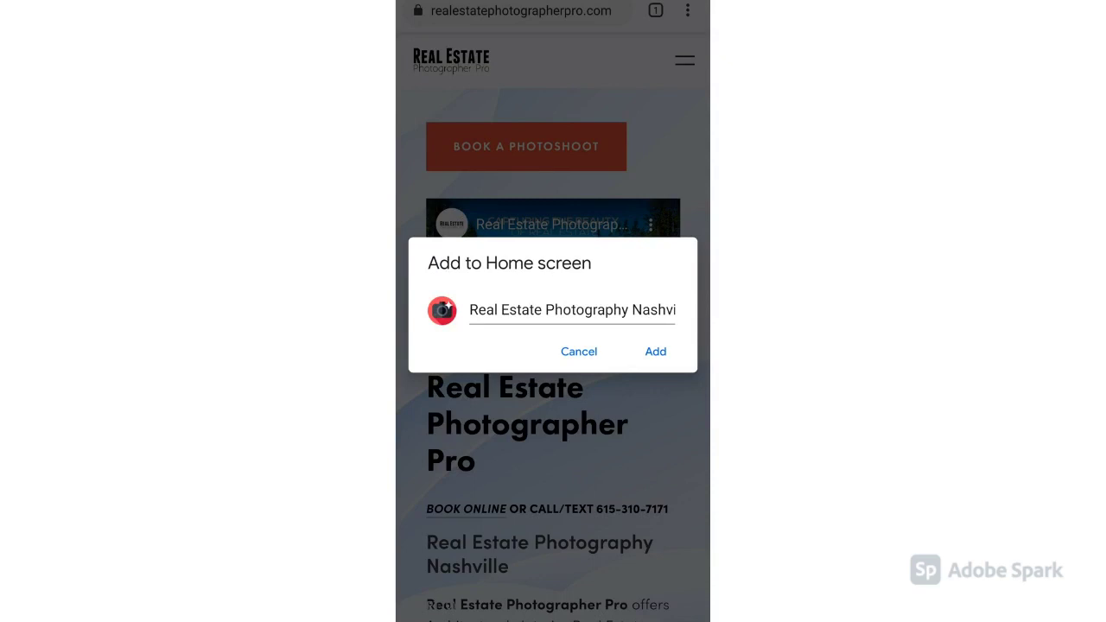
# - Replace the prefilled shortcut name with 'Book A Shoot' and confirm adding it
pyautogui.click(563, 309)
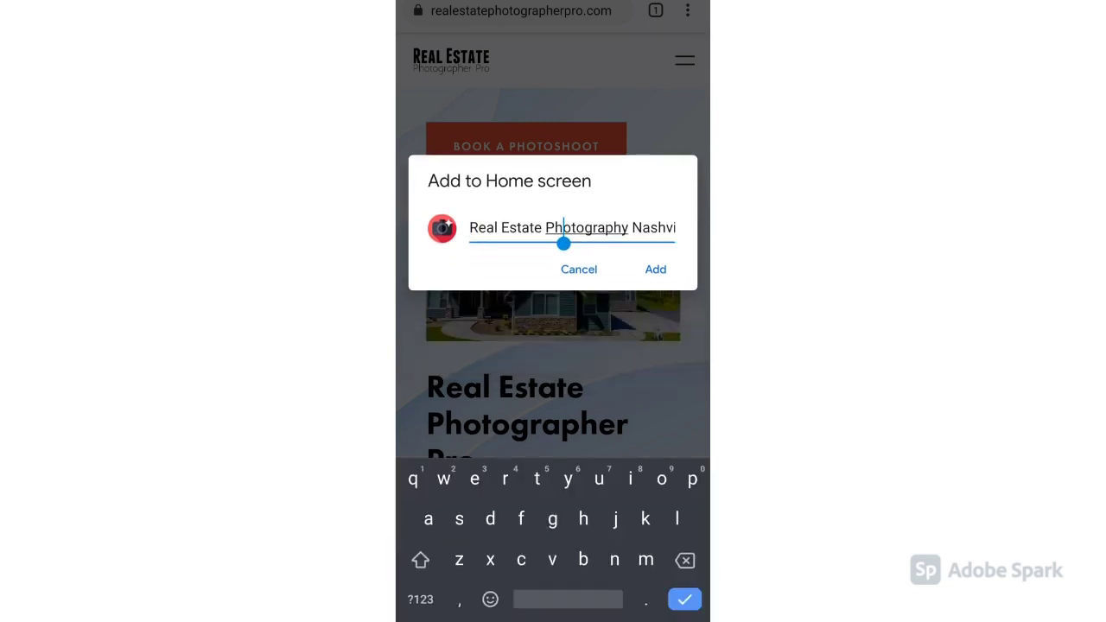
pyautogui.doubleClick(587, 227)
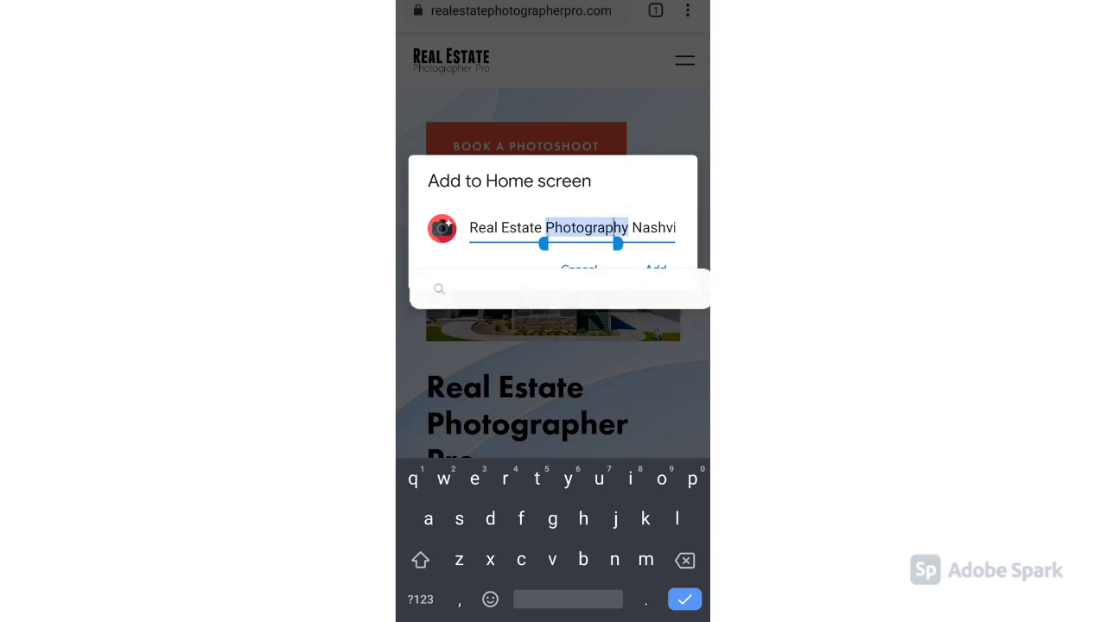
pyautogui.click(598, 227)
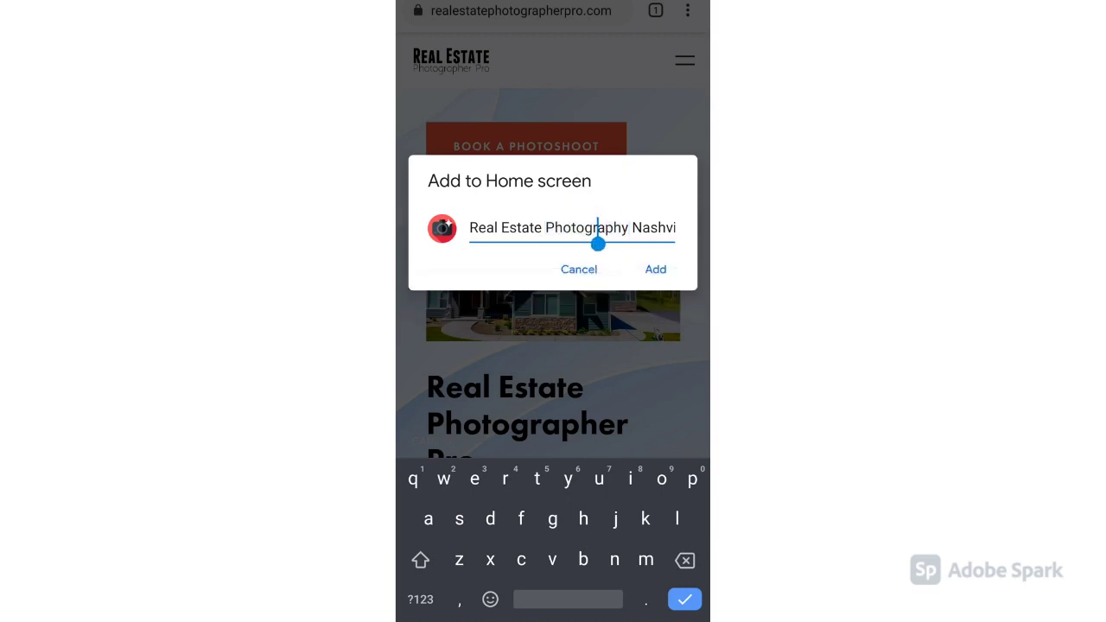
pyautogui.click(598, 227)
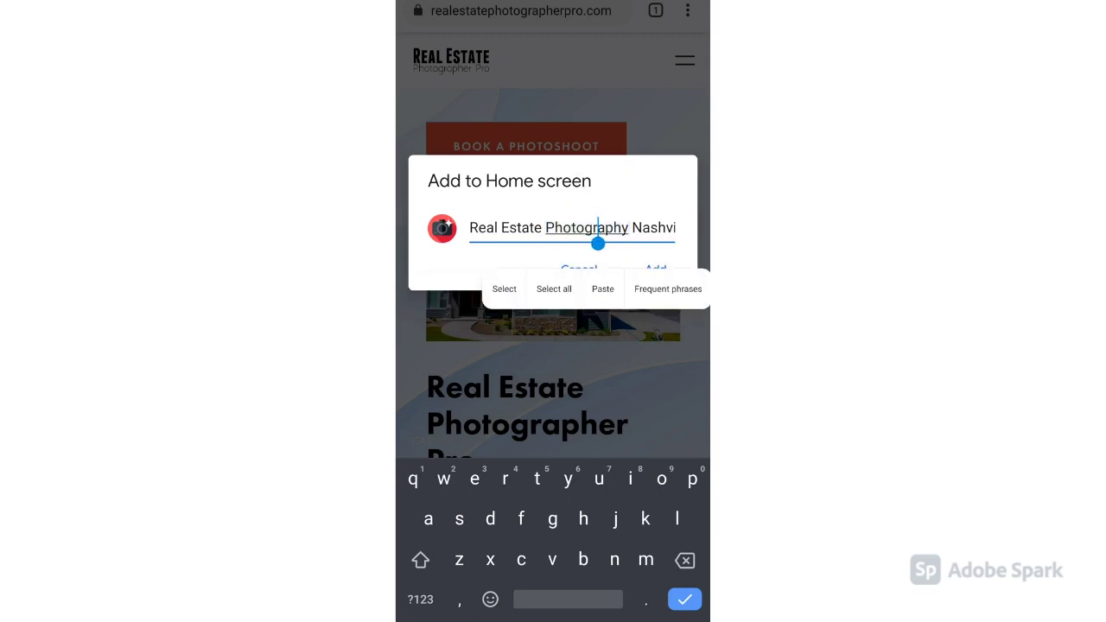
pyautogui.doubleClick(586, 227)
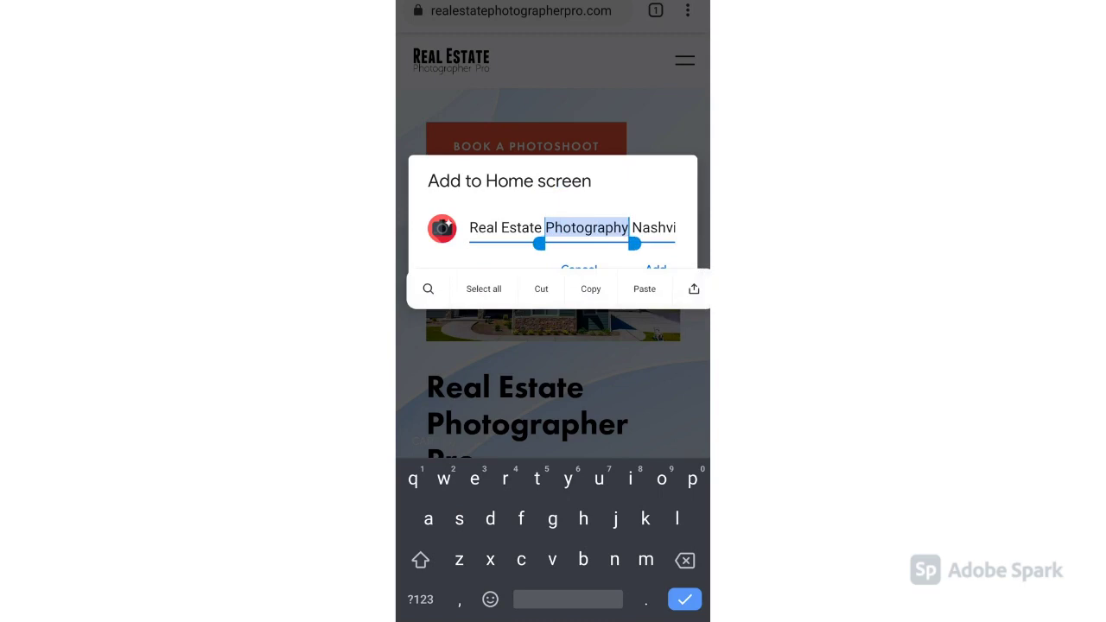
pyautogui.click(483, 289)
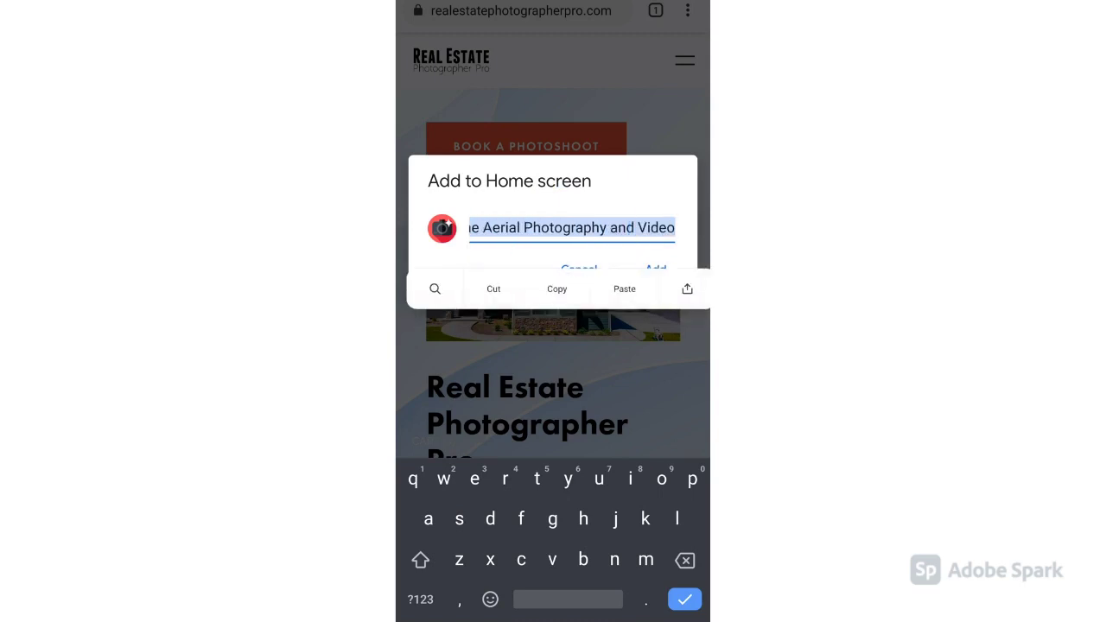
pyautogui.write('Book ')
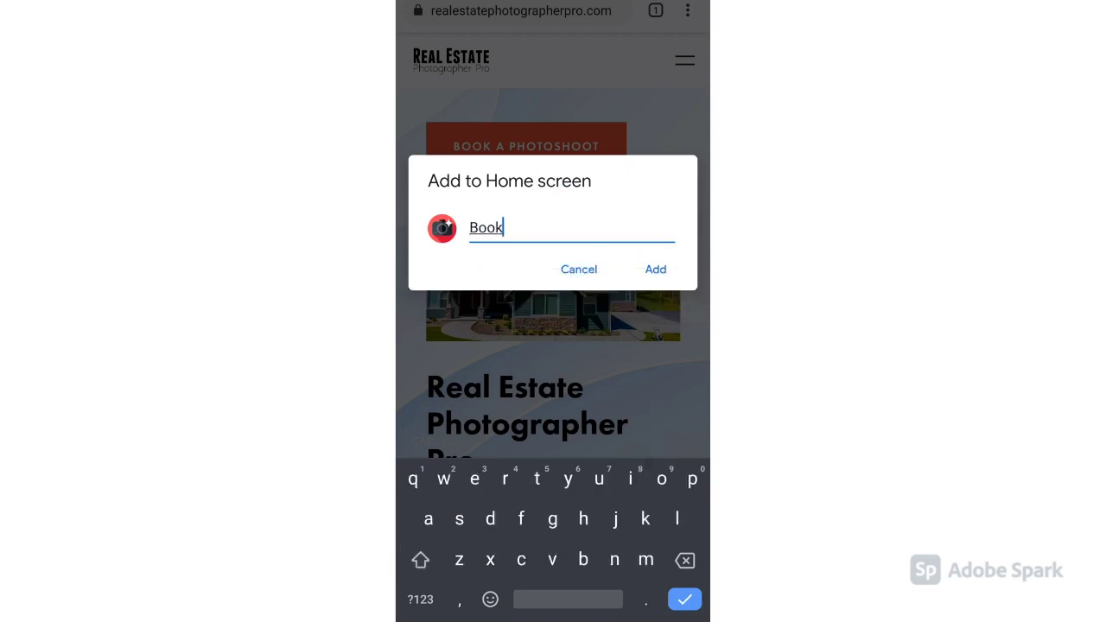
pyautogui.write('A Shoot')
pyautogui.press('Return')
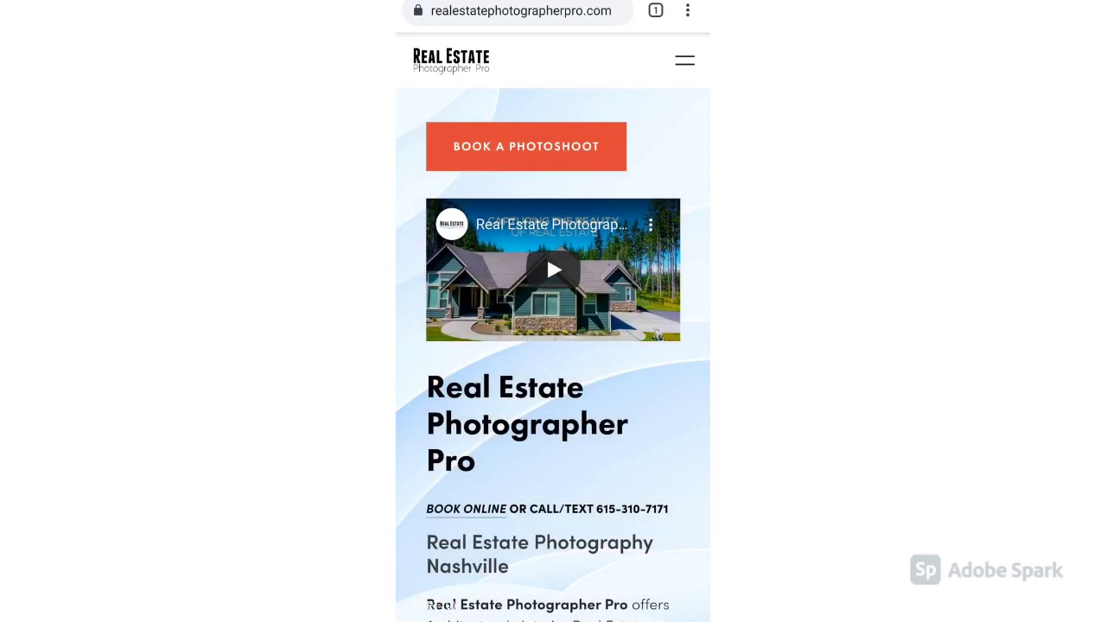
# - Open the BOOK A PHOTOSHOOT booking page from the site's homepage
pyautogui.scroll(-2, 553, 345)
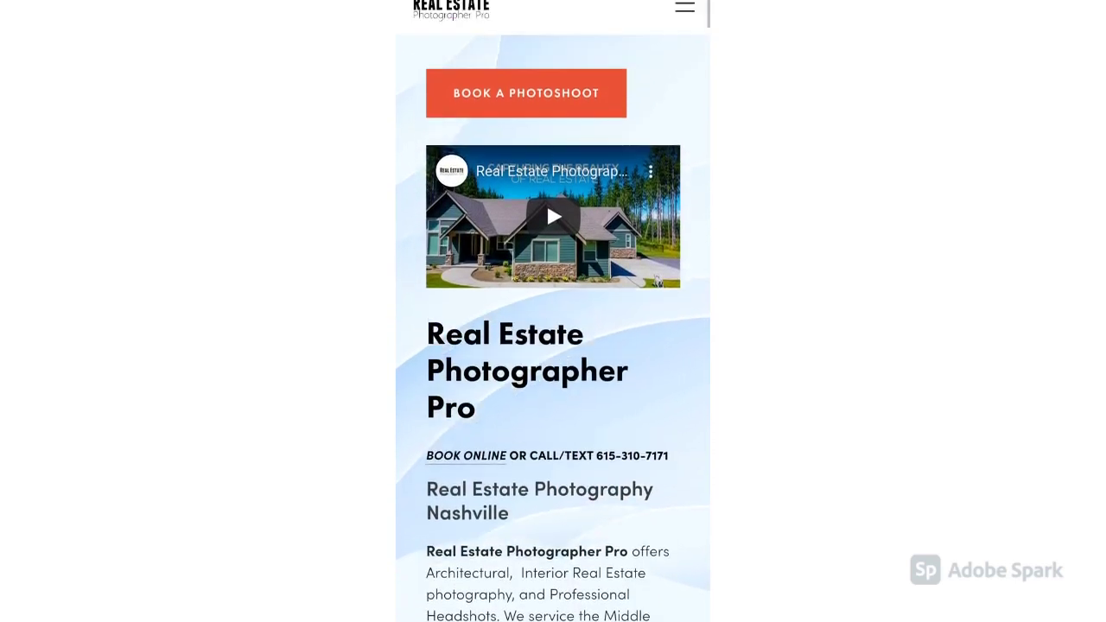
pyautogui.scroll(2, 553, 345)
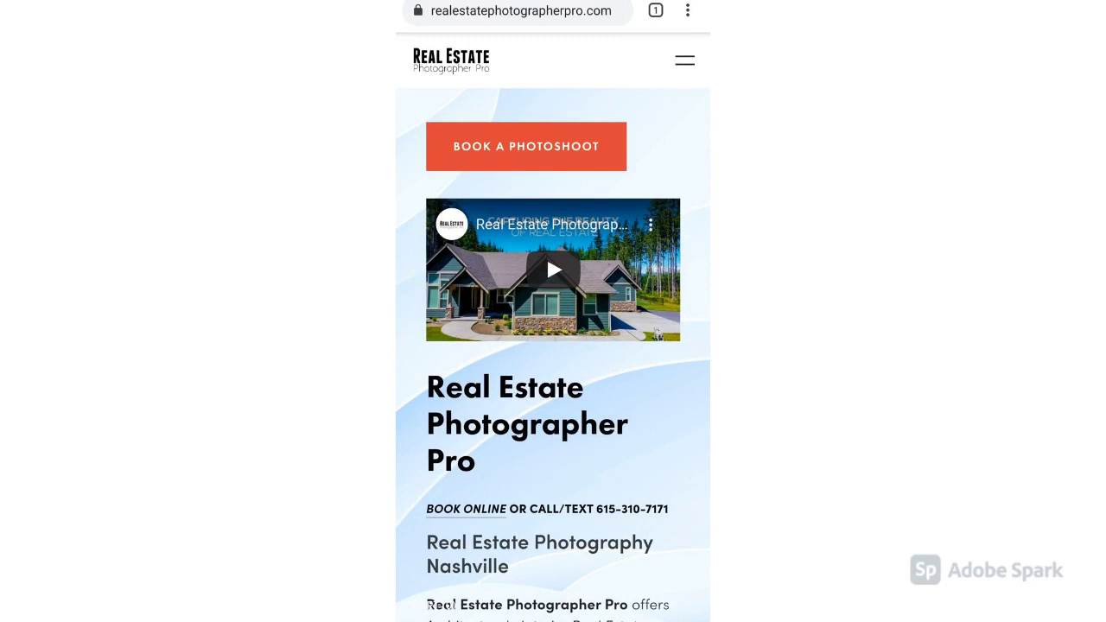
pyautogui.click(526, 146)
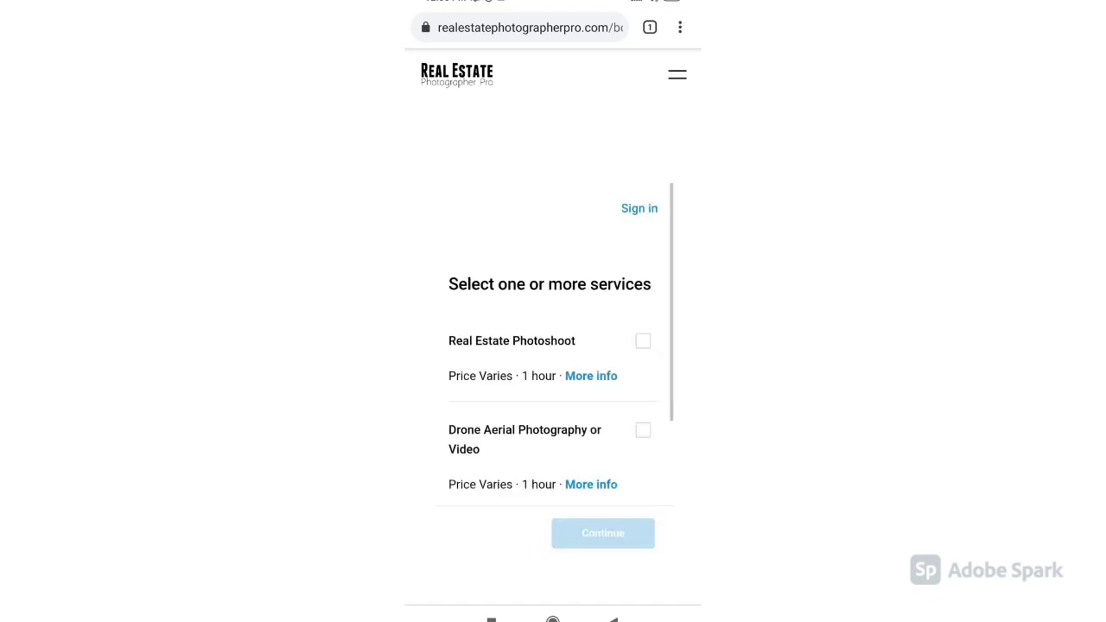
# - Review the services form, go back to the homepage, then return to the Android home screen
pyautogui.scroll(-3, 553, 371)
pyautogui.scroll(3, 553, 371)
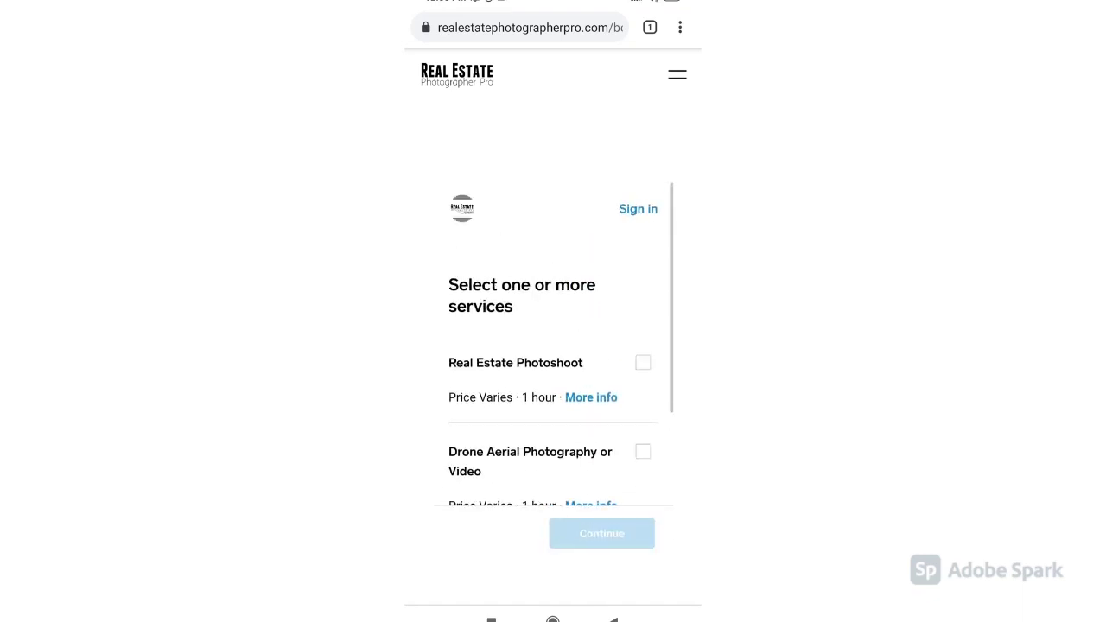
pyautogui.click(612, 618)
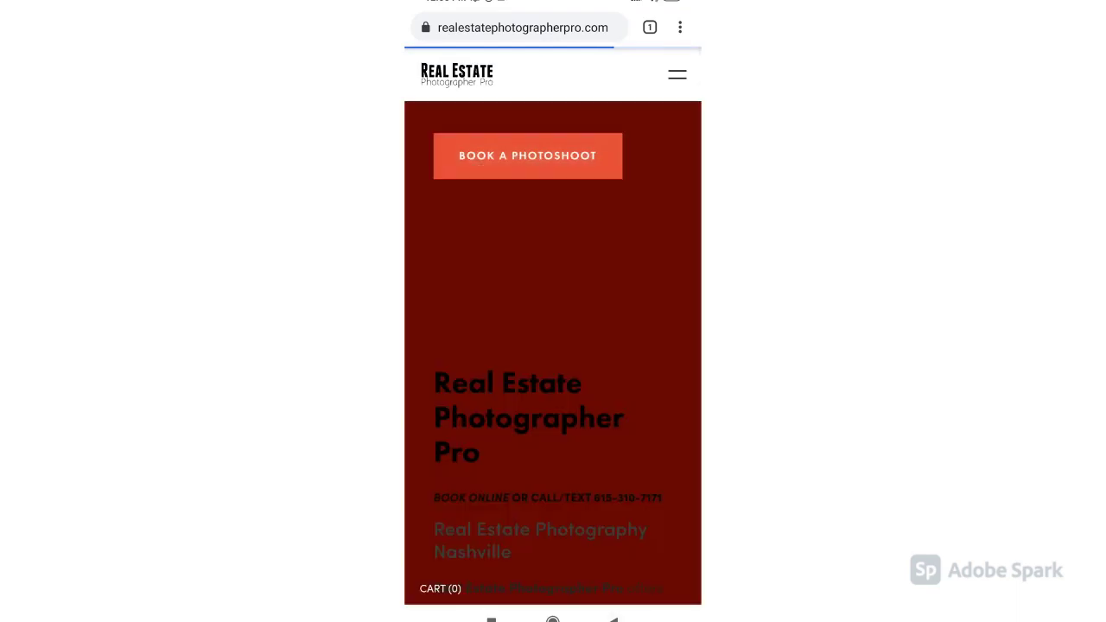
pyautogui.click(553, 618)
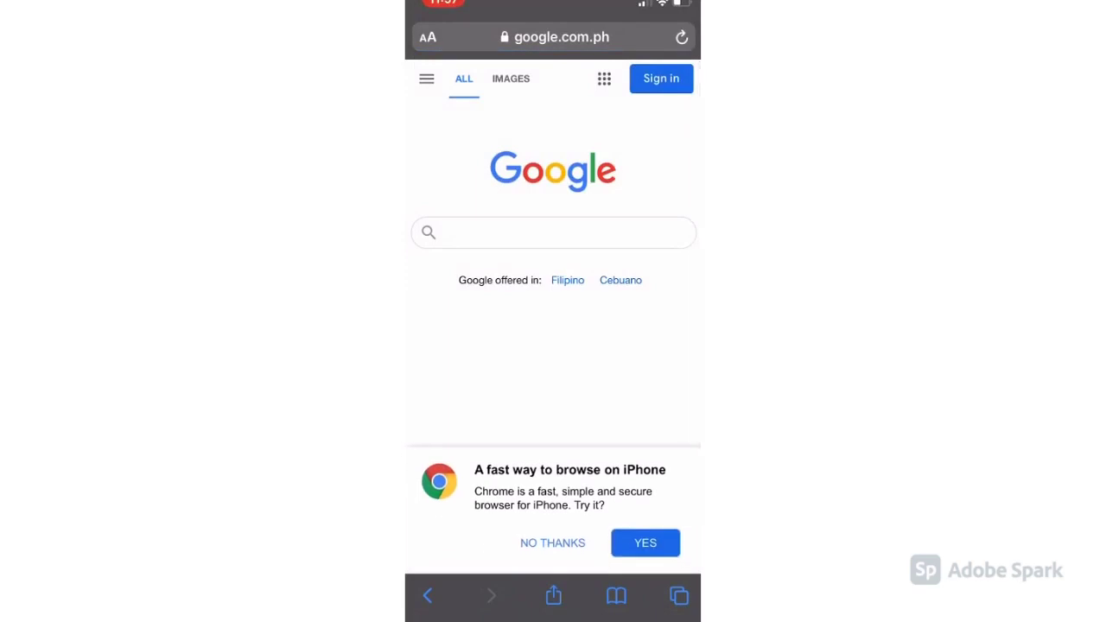
# - Focus Safari's address field on the Google start page
pyautogui.click(557, 36)
# - Enter 're' and go to the autocompleted realestatephotographerpro.com
pyautogui.write('re')
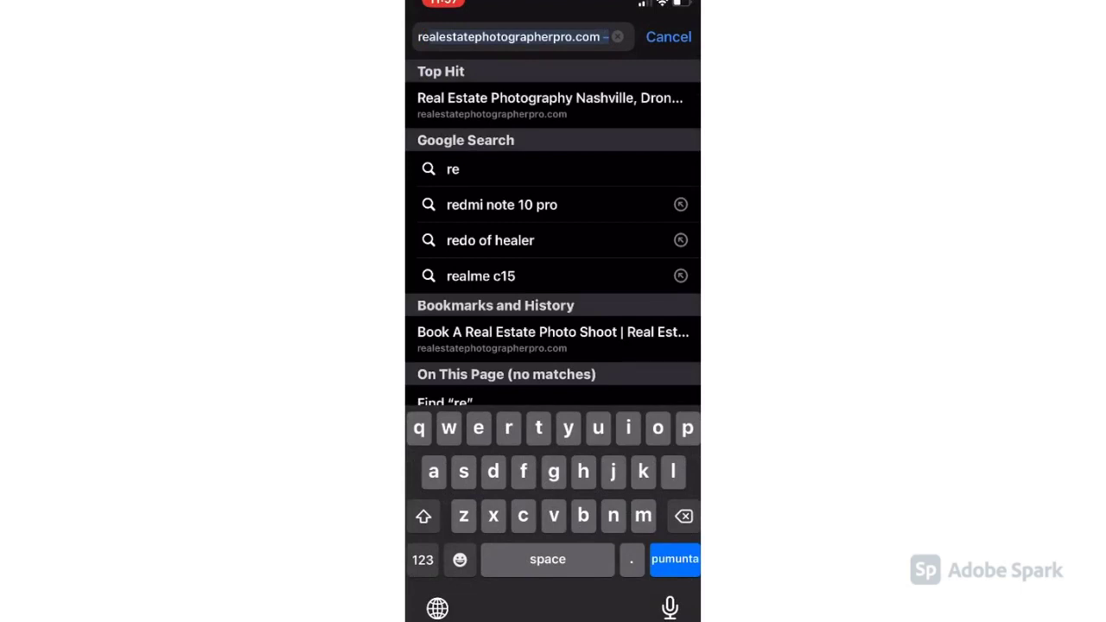
pyautogui.press('Return')
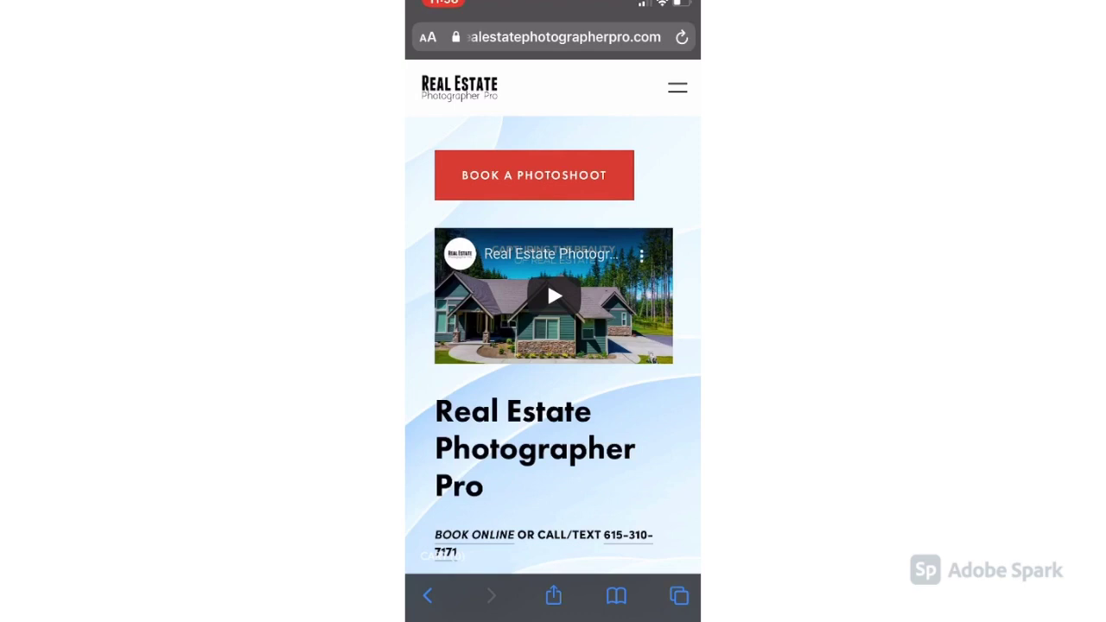
# - Add the site to the iPhone home screen via the Share sheet's Add to Home Screen
pyautogui.click(553, 595)
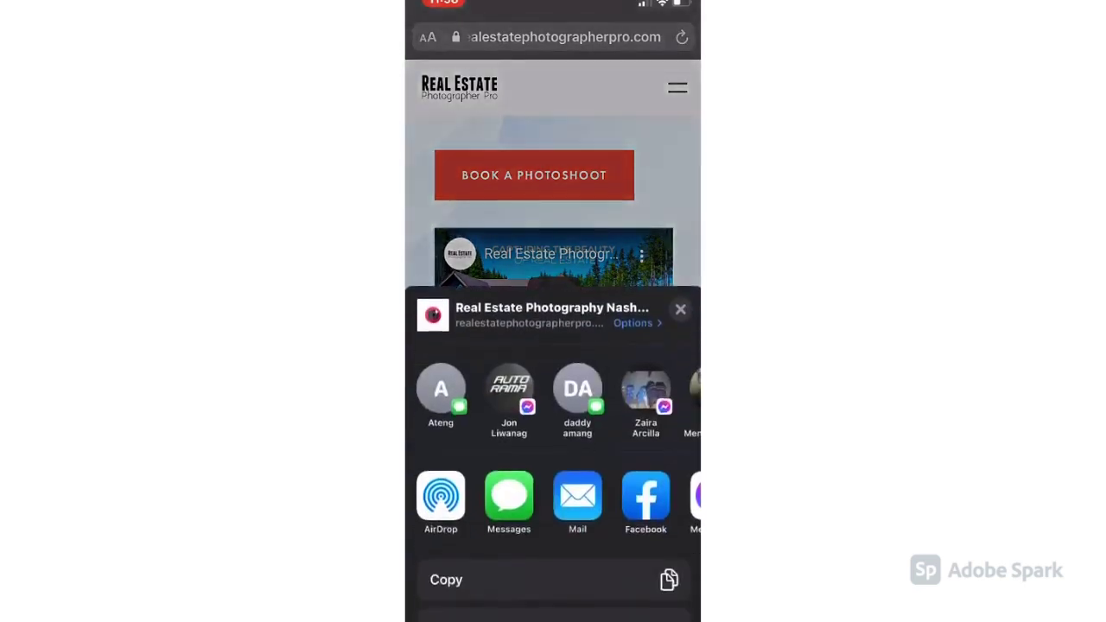
pyautogui.scroll(-5, 553, 432)
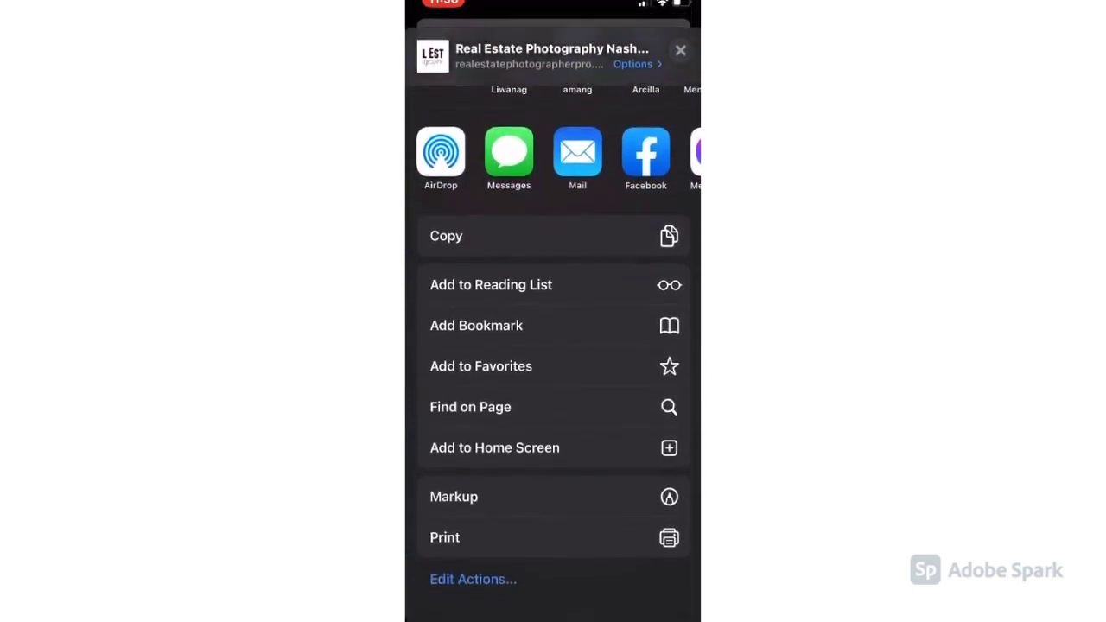
pyautogui.scroll(-2, 553, 345)
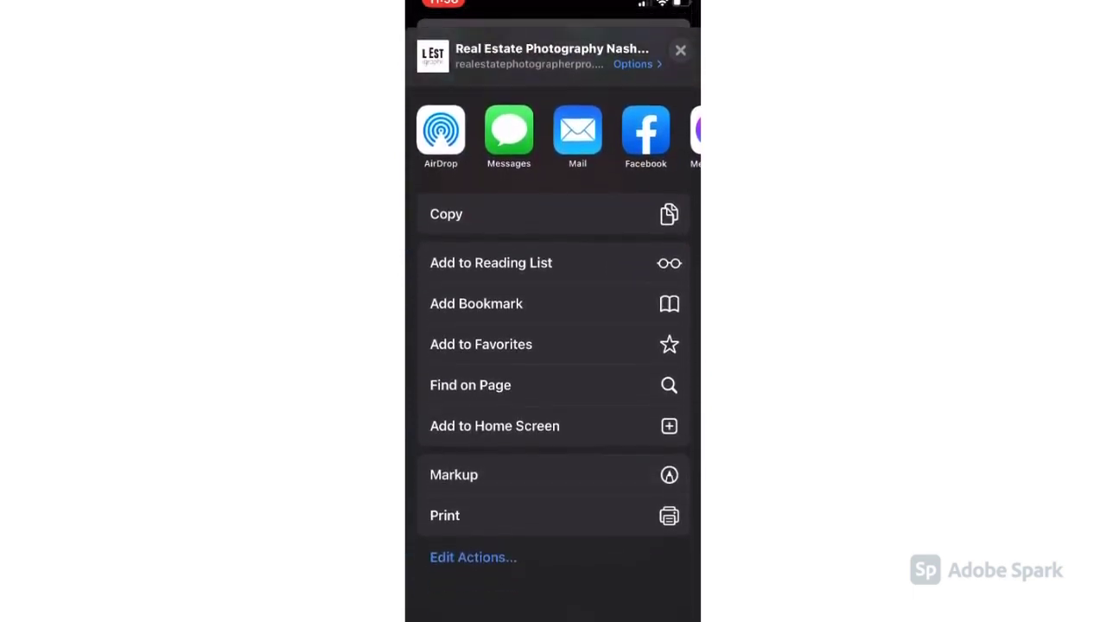
pyautogui.scroll(-1, 553, 346)
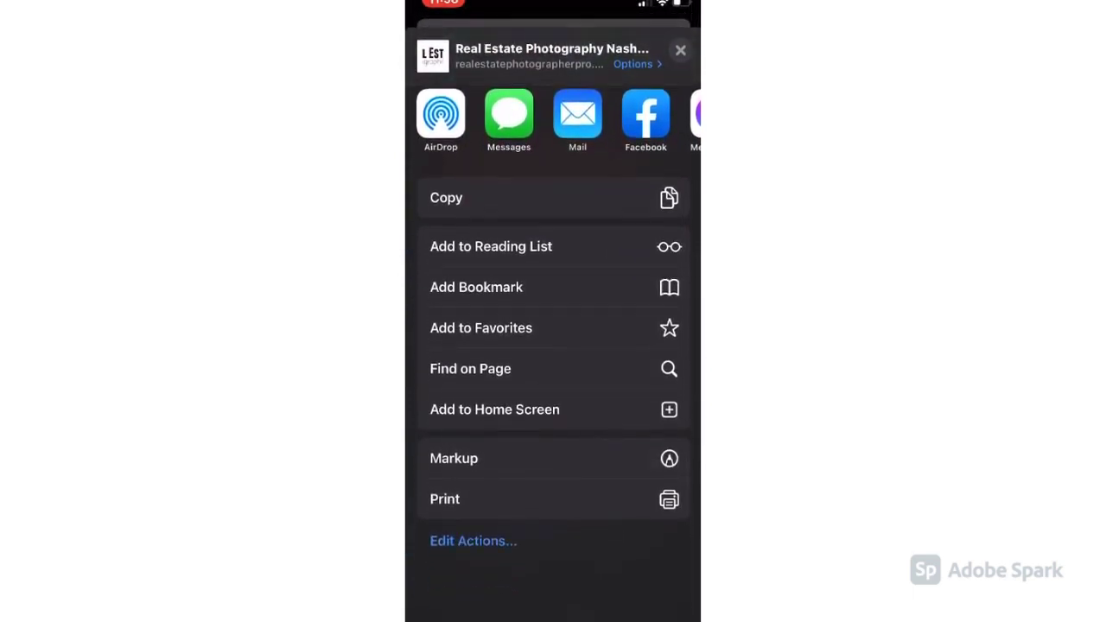
pyautogui.scroll(2, 553, 345)
pyautogui.scroll(1, 553, 346)
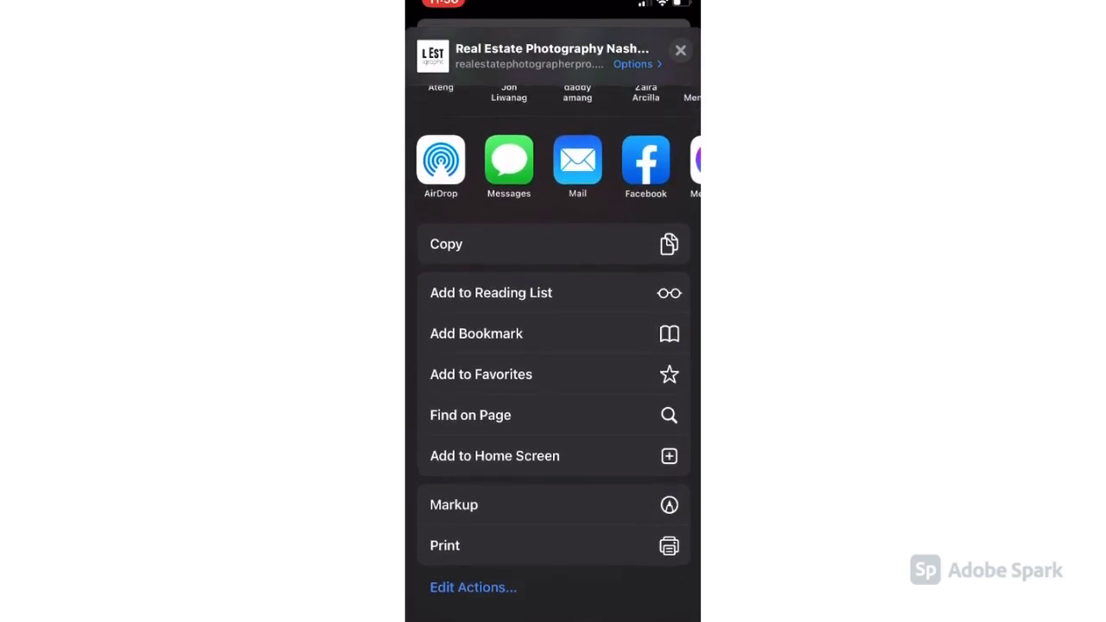
pyautogui.click(494, 455)
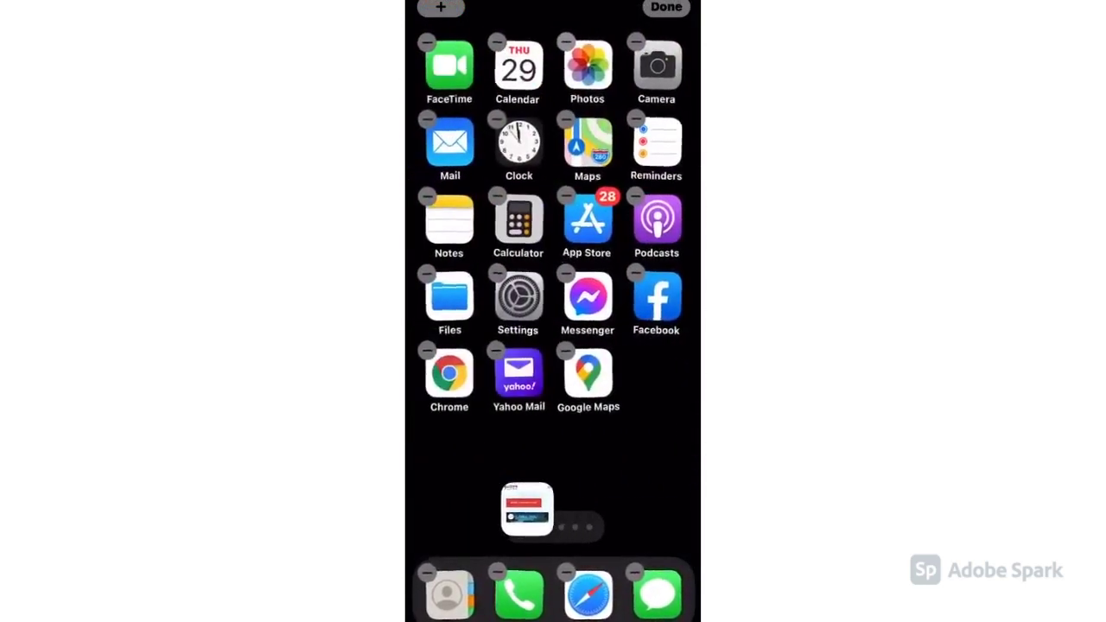
# - Place the new shortcut beside Google Maps, finish arranging, and open the site from it
pyautogui.moveTo(529, 511); pyautogui.dragTo(527, 513)
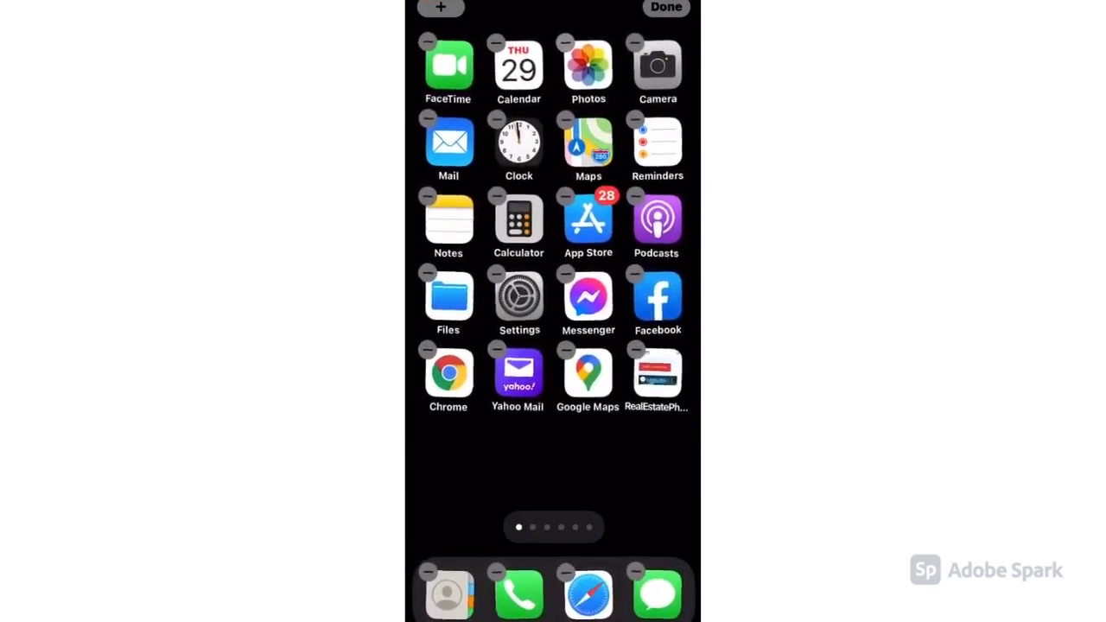
pyautogui.click(666, 7)
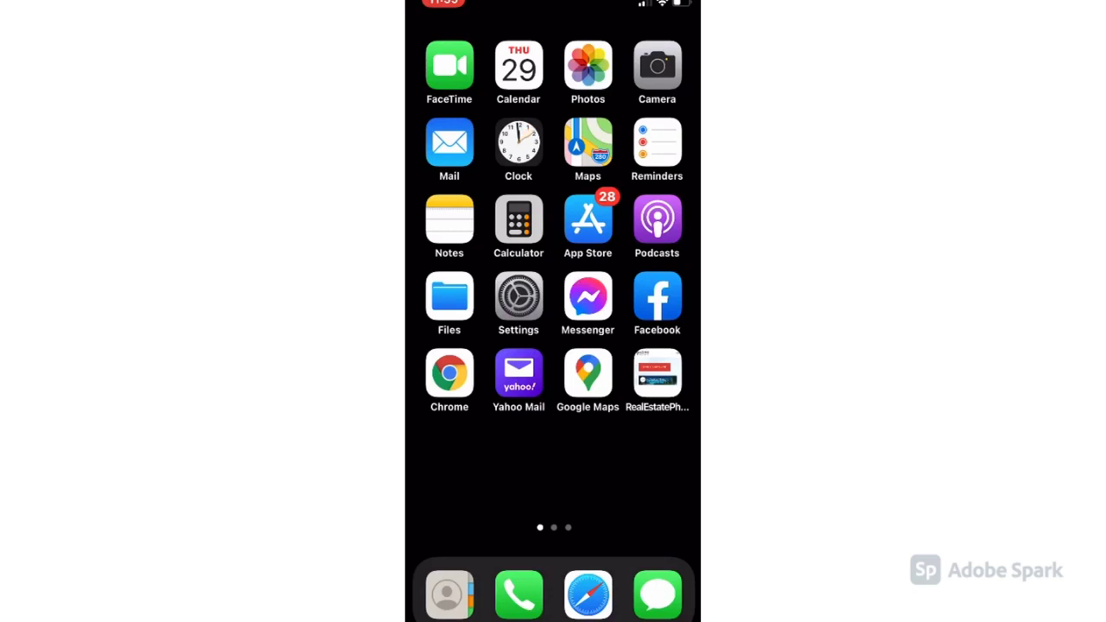
pyautogui.click(657, 372)
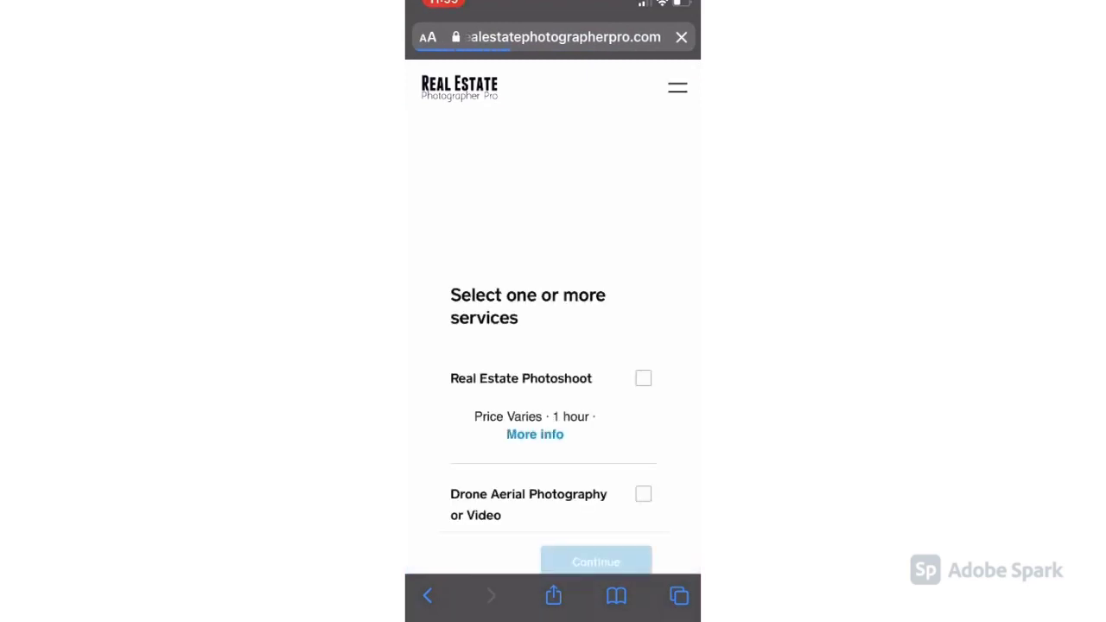
pyautogui.scroll(-3, 553, 320)
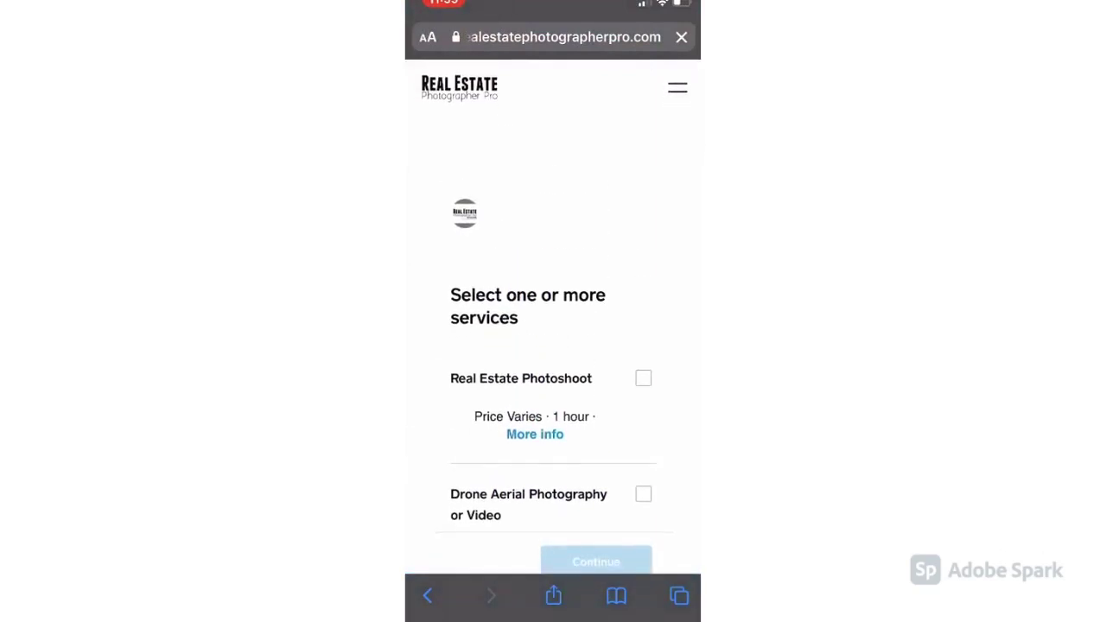
pyautogui.moveTo(553, 615); pyautogui.dragTo(553, 345)
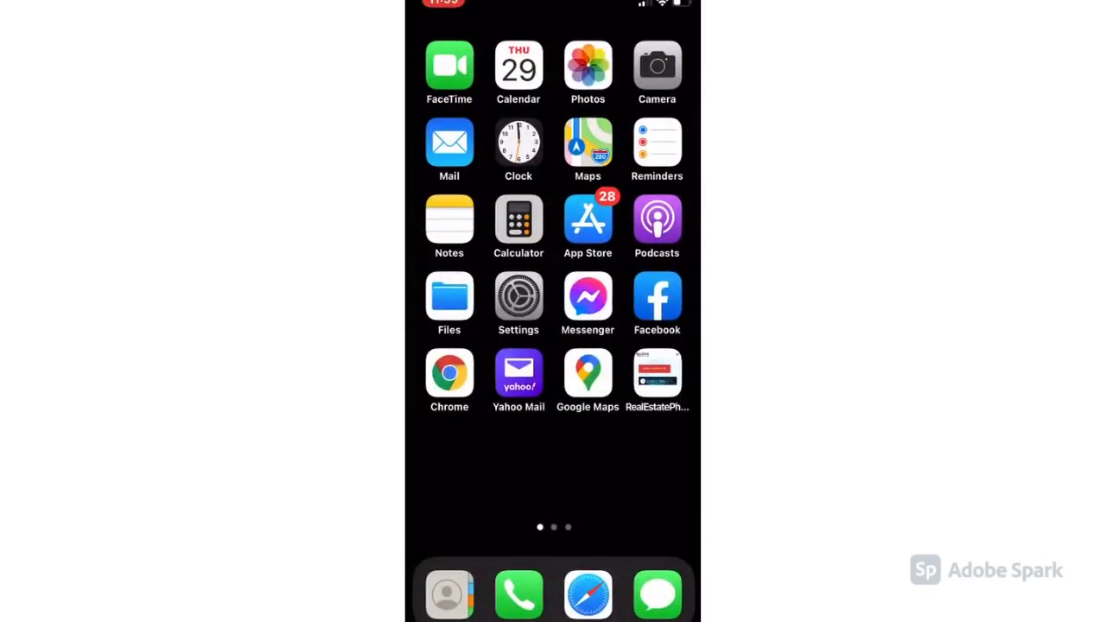